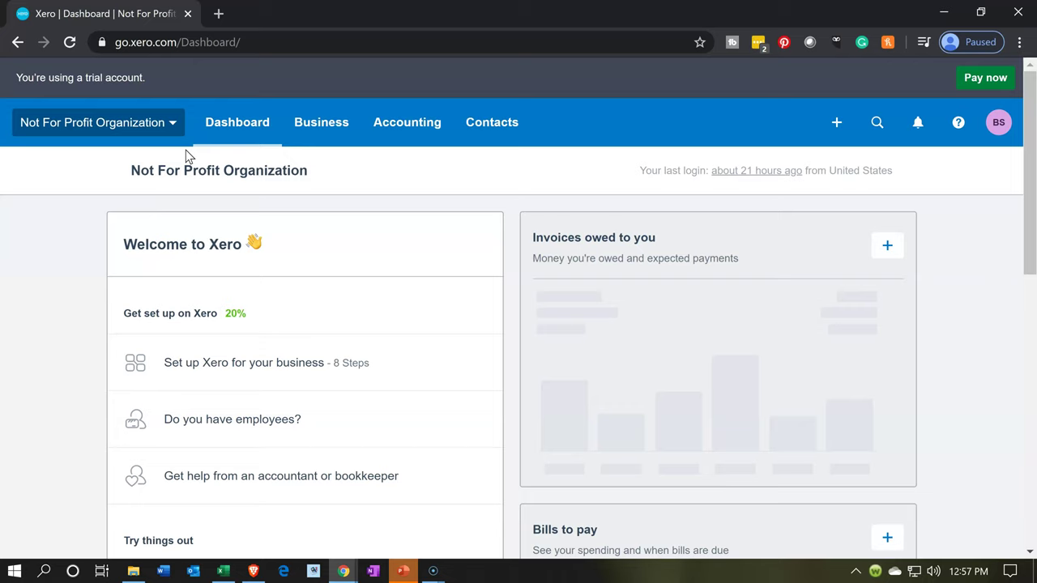
# - Open Settings from the organisation name menu
pyautogui.click(172, 131)
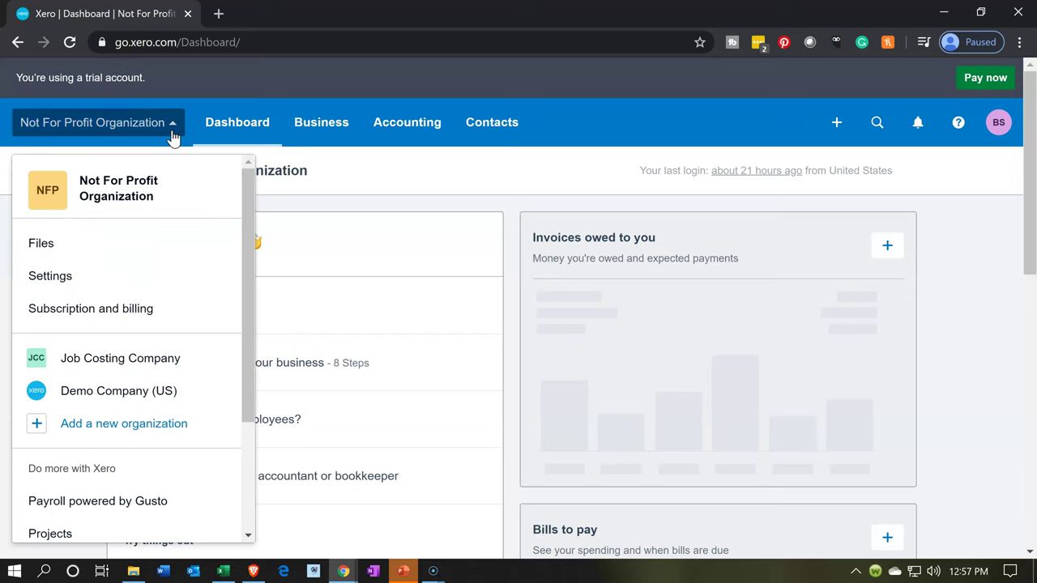
pyautogui.click(105, 277)
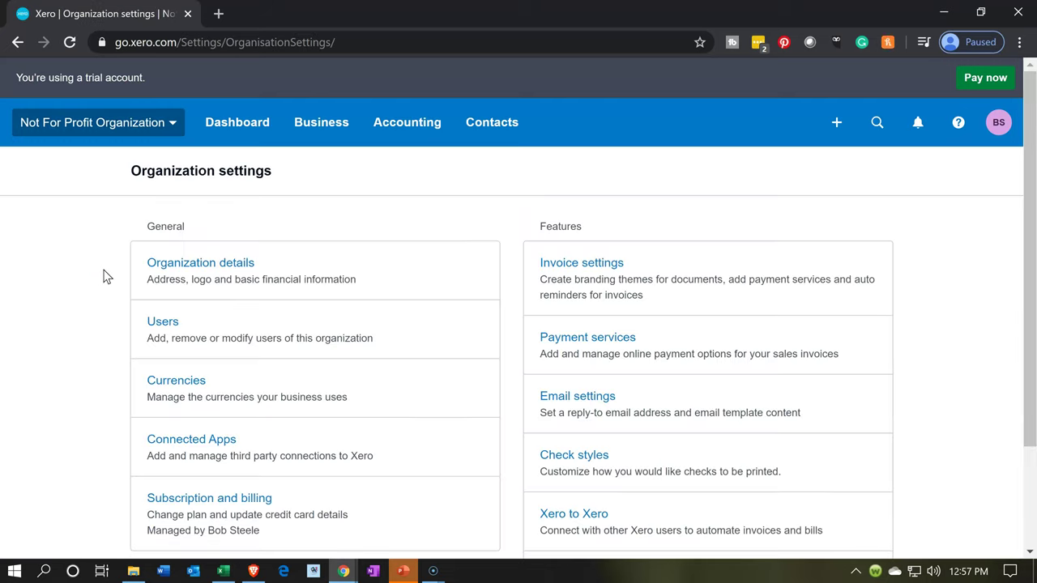
# - In Invoice settings, open the New Branding Theme dropdown with the Standard and Custom .docx choices
pyautogui.click(567, 284)
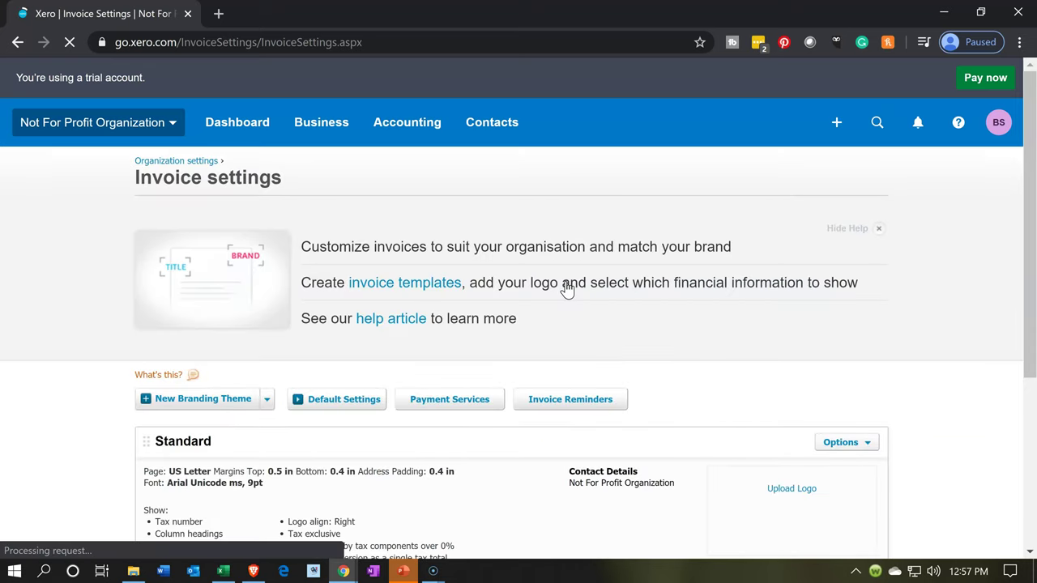
pyautogui.scroll(-1, 567, 289)
pyautogui.scroll(-1, 567, 289)
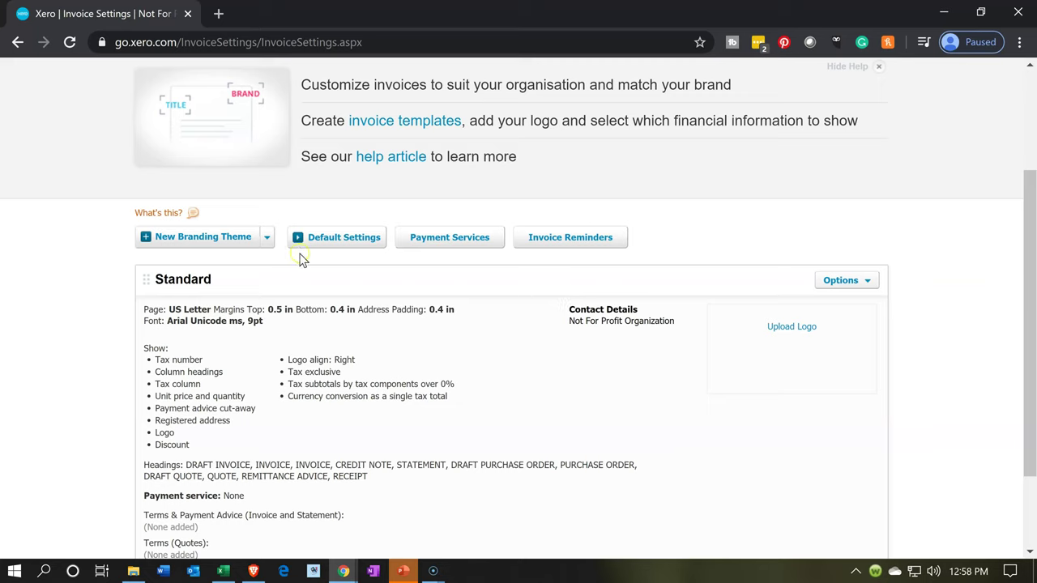
pyautogui.click(404, 258)
pyautogui.click(268, 243)
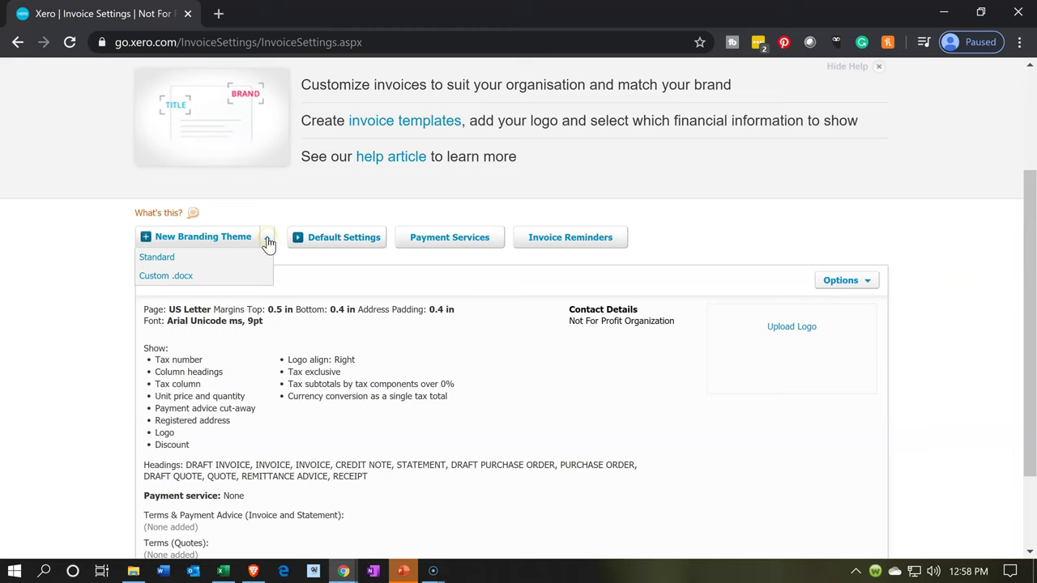
pyautogui.click(249, 261)
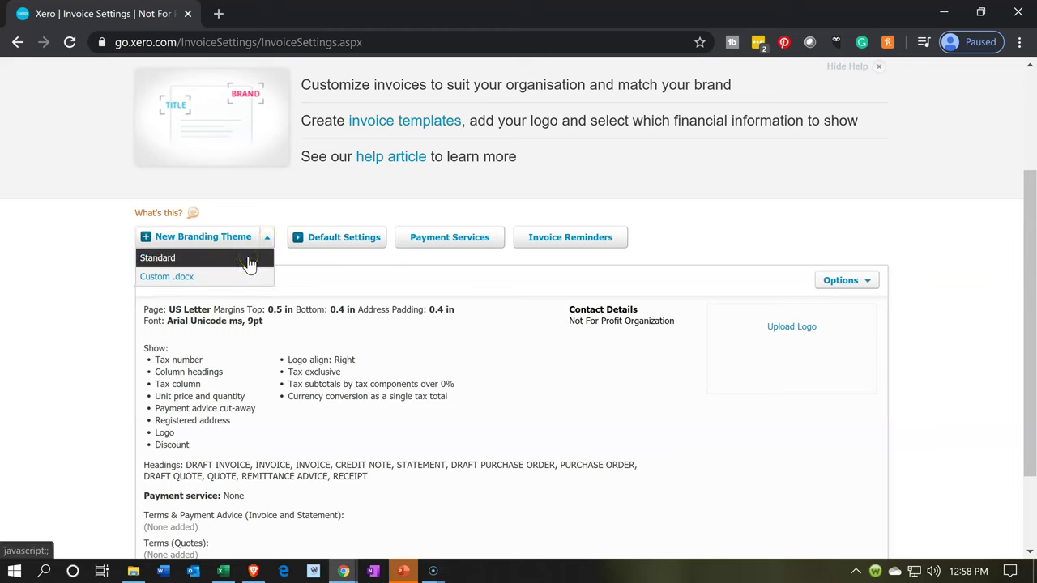
pyautogui.click(246, 278)
# - Create a Standard theme titled 'Preldge' for approved and 'Pledge' for overdue invoices
pyautogui.click(245, 259)
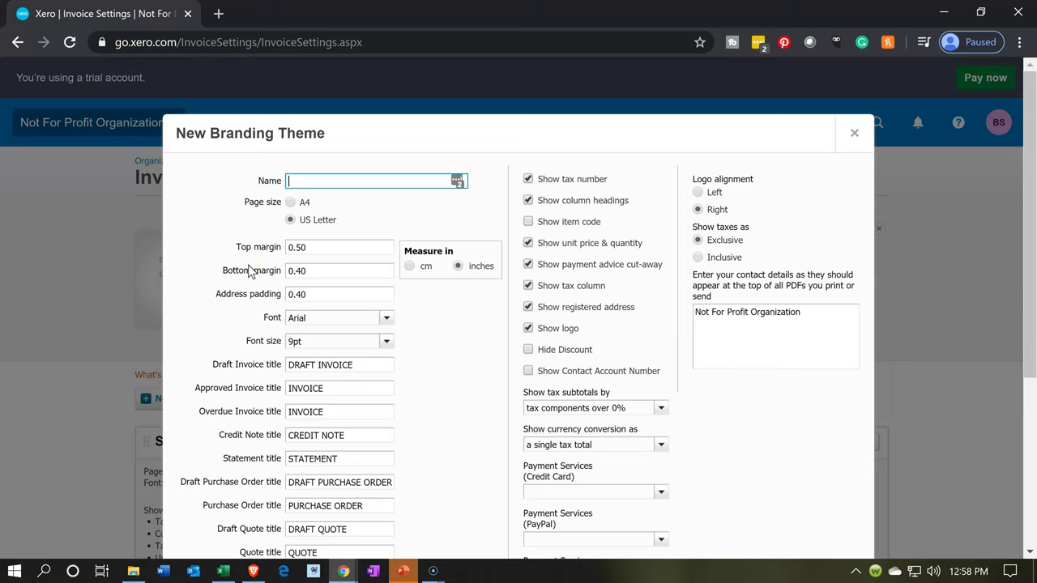
pyautogui.scroll(-1, 276, 293)
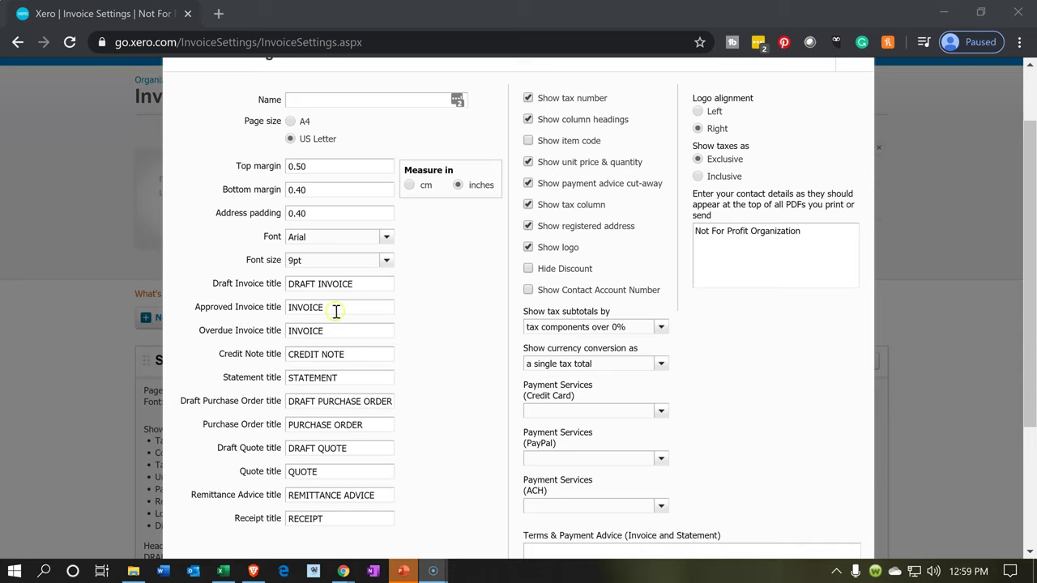
pyautogui.moveTo(336, 312); pyautogui.dragTo(278, 312)
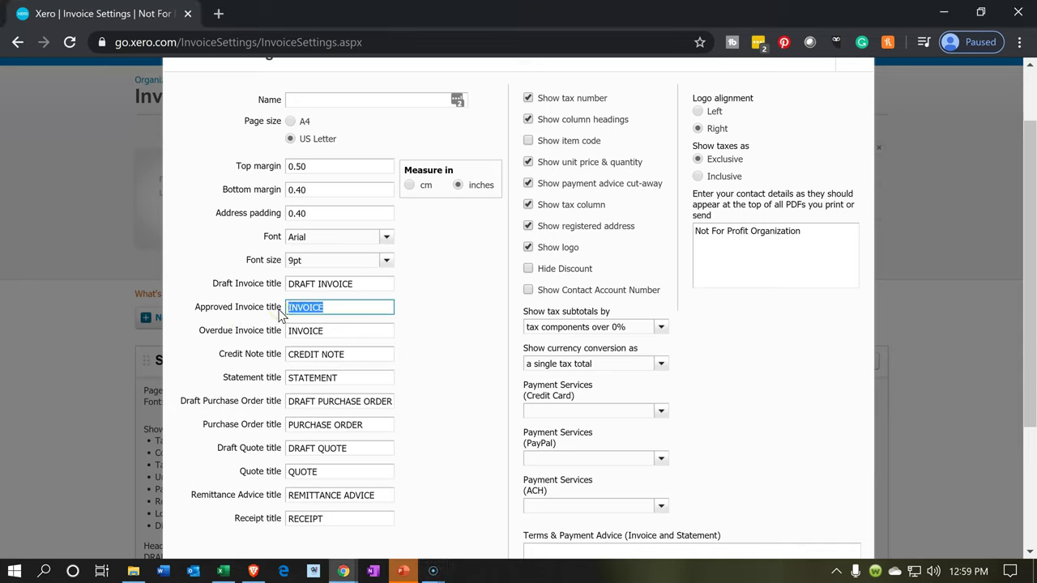
pyautogui.write('Preldge')
pyautogui.press('Tab')
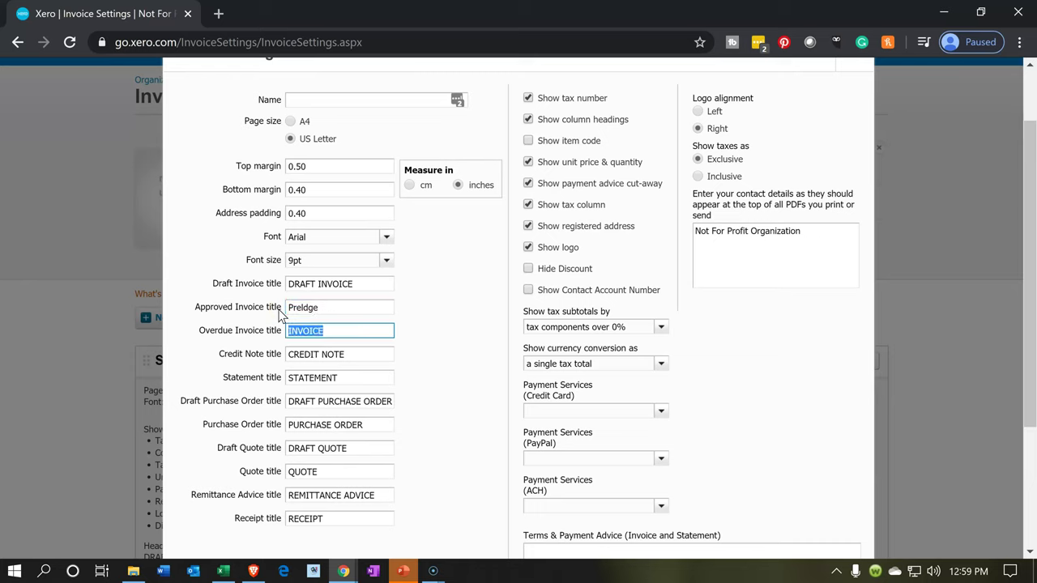
pyautogui.write('Pledge')
pyautogui.press('Tab')
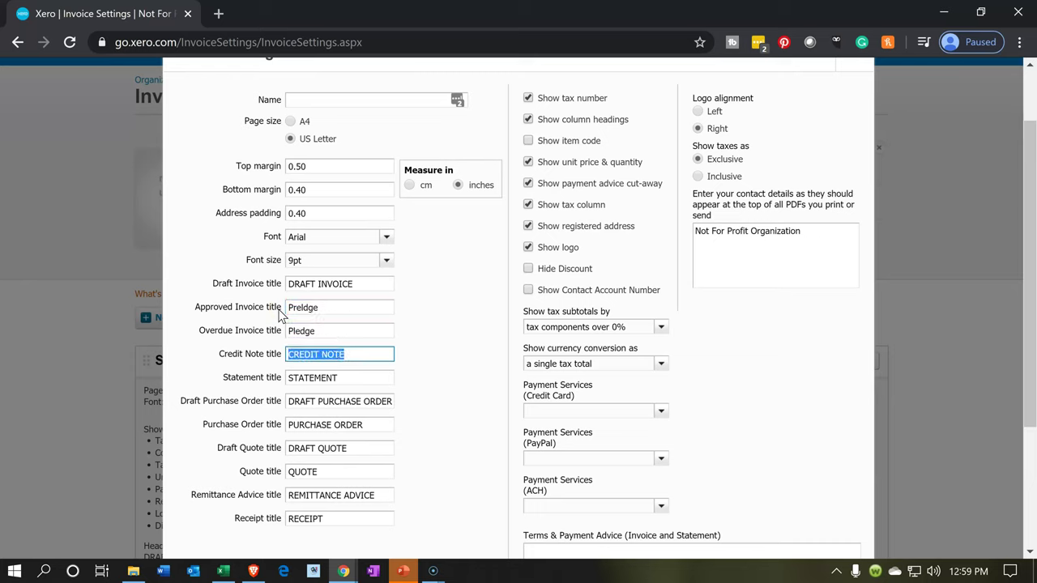
pyautogui.press('Tab')
pyautogui.press('Tab')
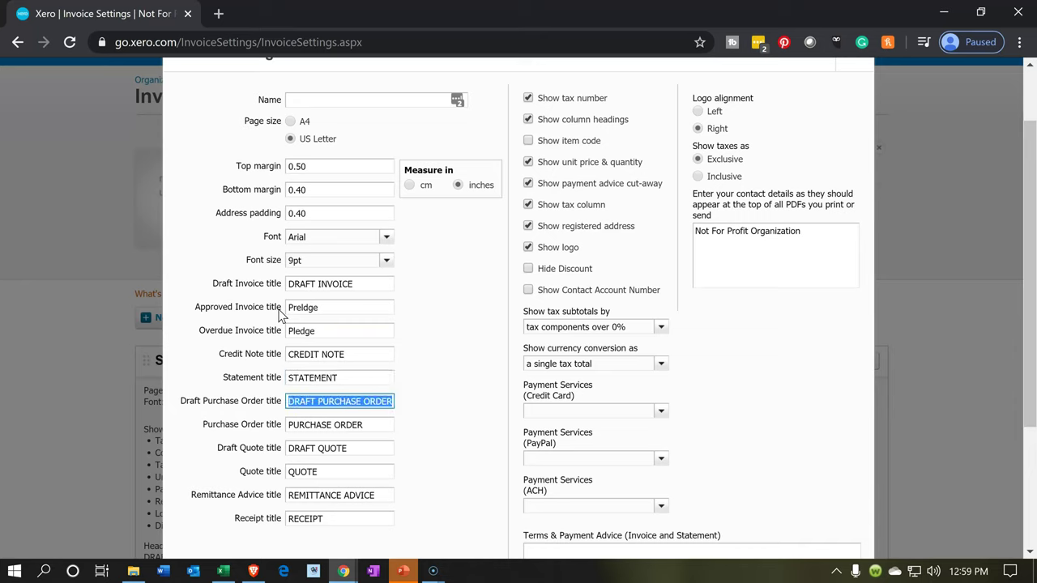
pyautogui.press('Tab')
pyautogui.press('Tab')
pyautogui.press('Tab')
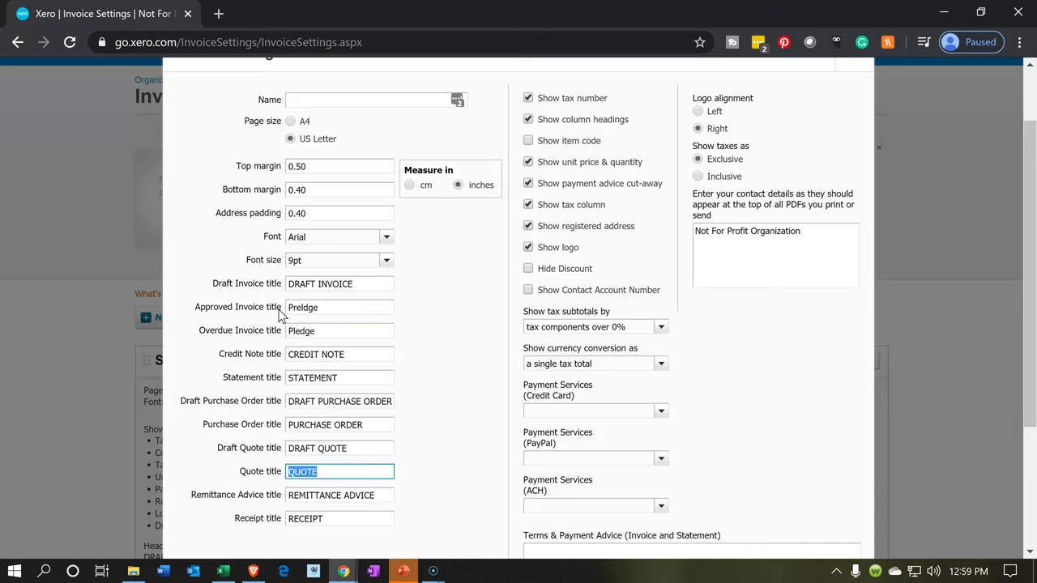
pyautogui.press('Tab')
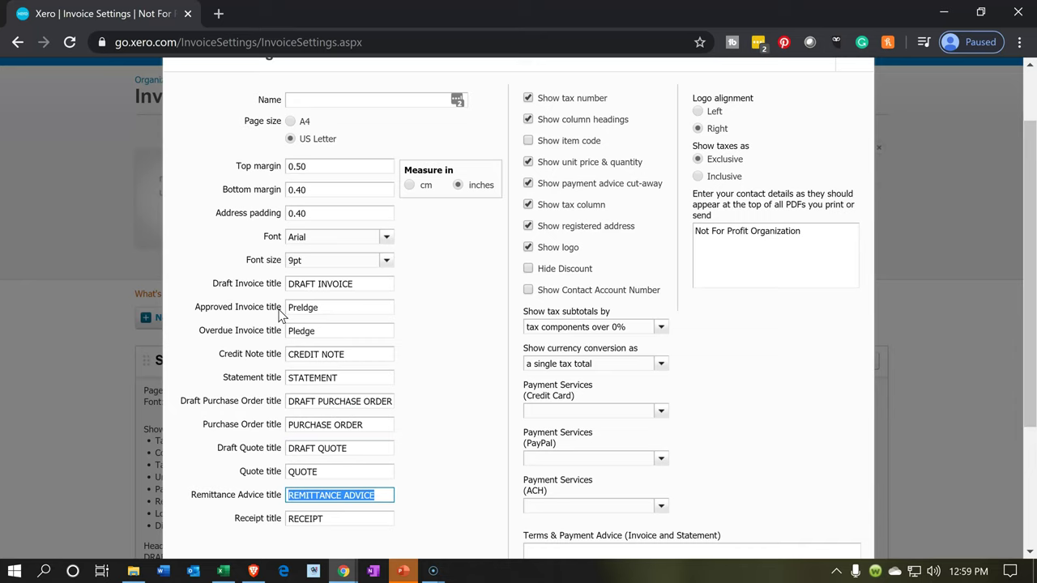
pyautogui.press('Tab')
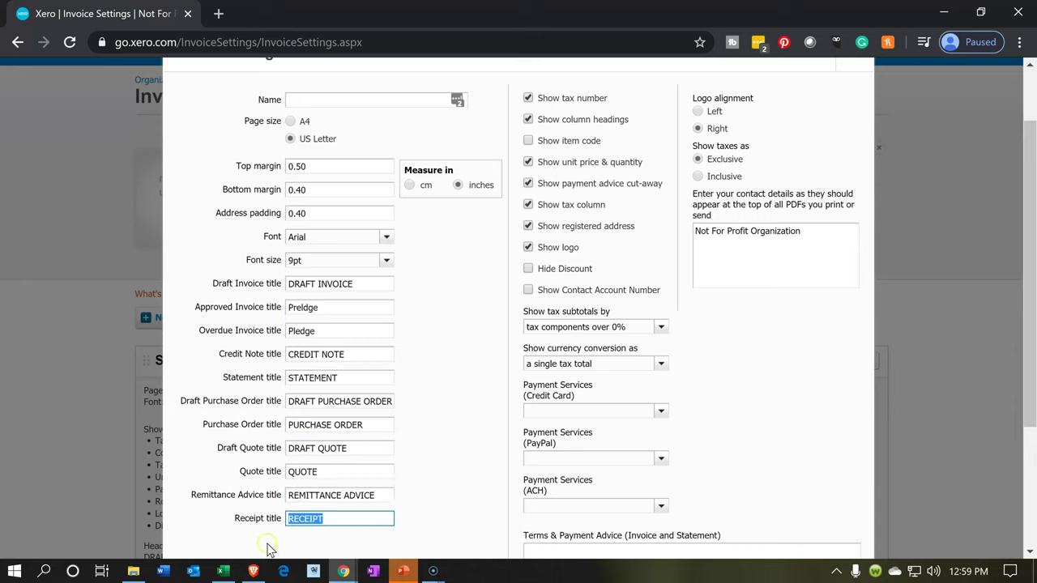
# - Change the receipt title to 'Donation RECEIPT'
pyautogui.click(298, 512)
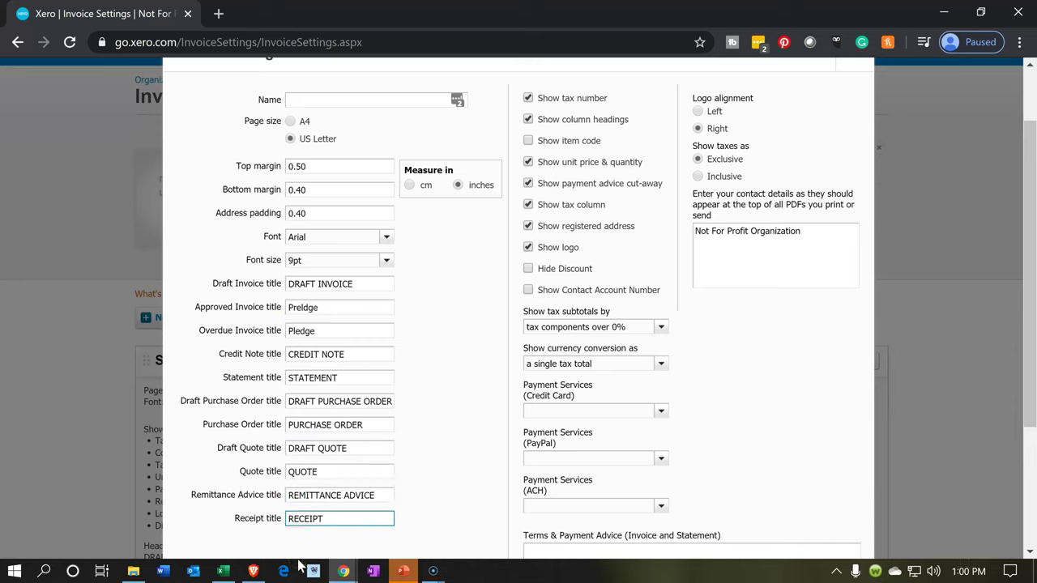
pyautogui.write('Donation')
pyautogui.scroll(-3, 412, 482)
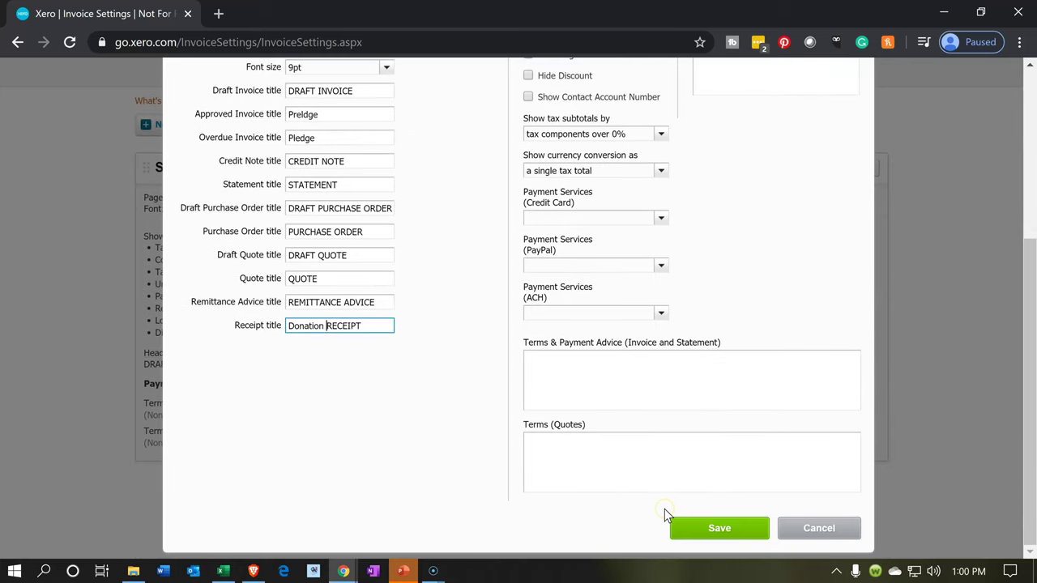
# - Name the branding theme 'Pledge' after the missing-name error on save
pyautogui.click(690, 530)
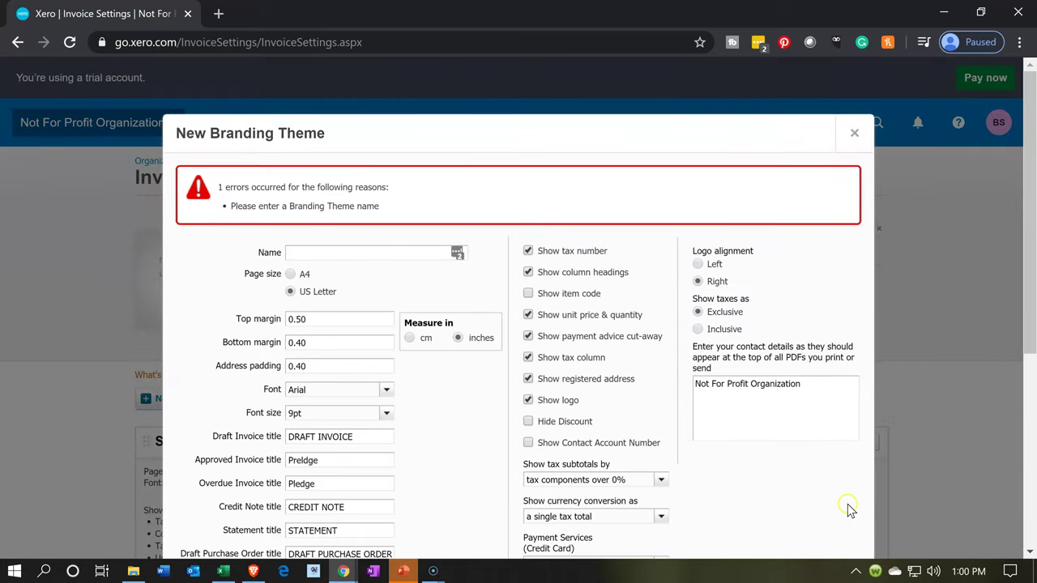
pyautogui.click(352, 247)
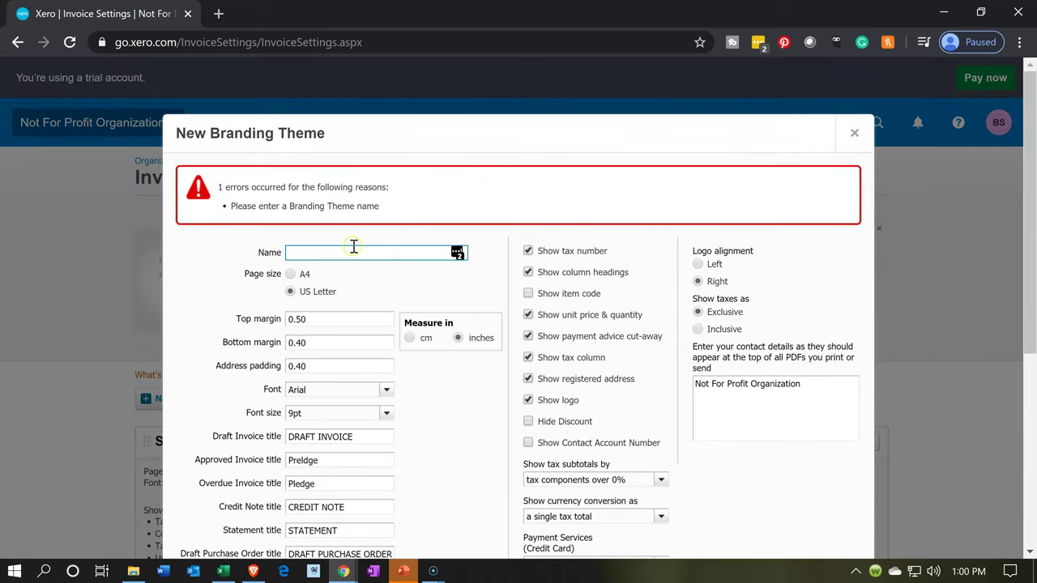
pyautogui.write('Pledge')
pyautogui.scroll(-4, 353, 246)
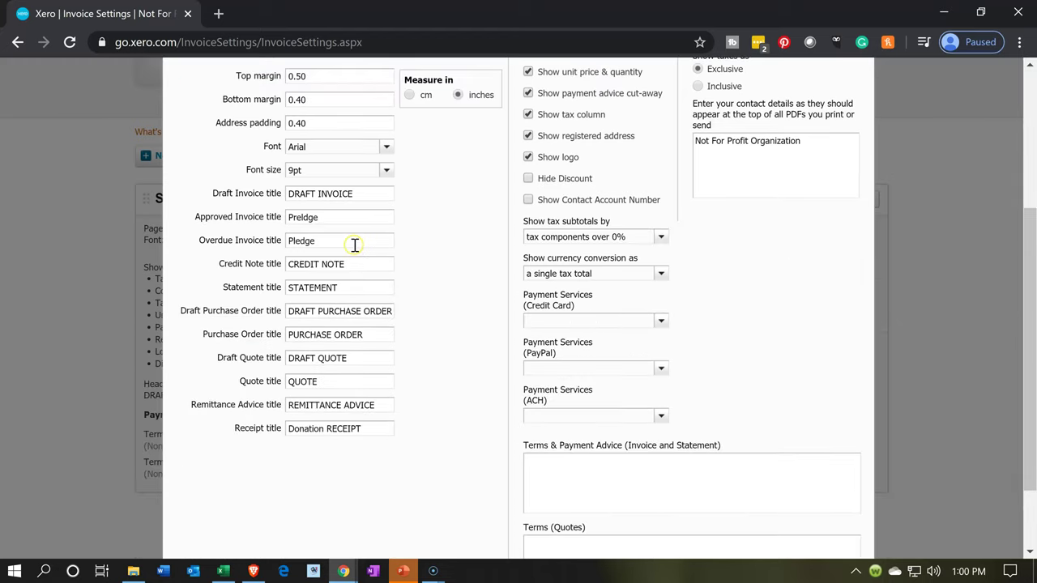
pyautogui.scroll(-1, 354, 247)
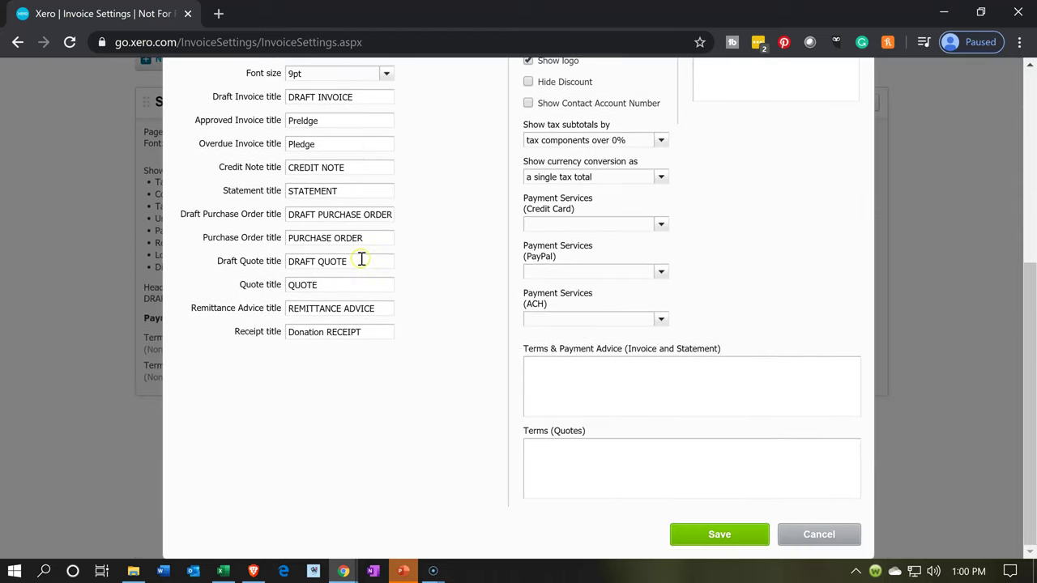
# - Save the Pledge theme and start a new invoice from the + menu
pyautogui.click(732, 535)
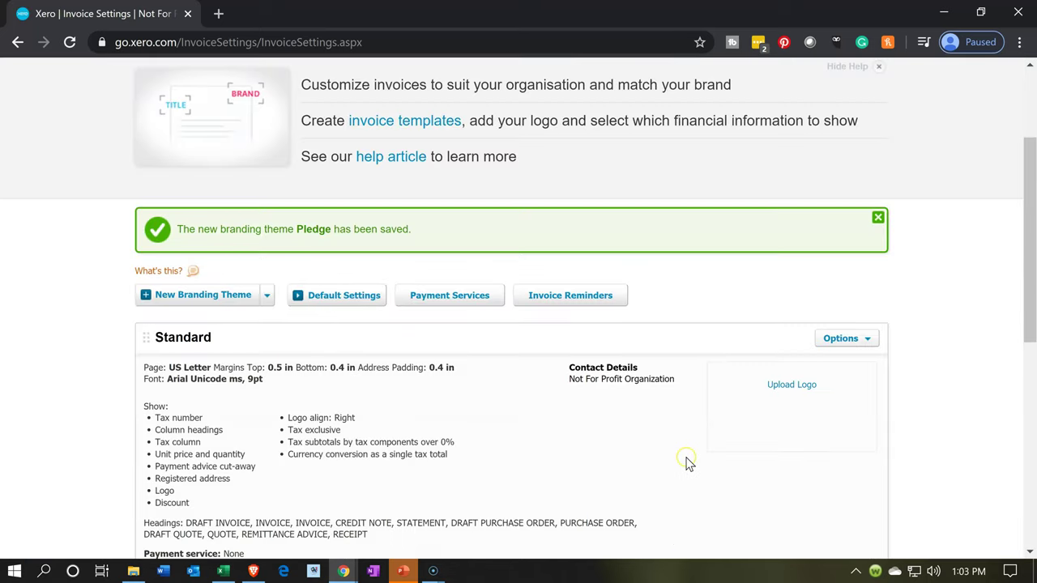
pyautogui.scroll(1, 686, 463)
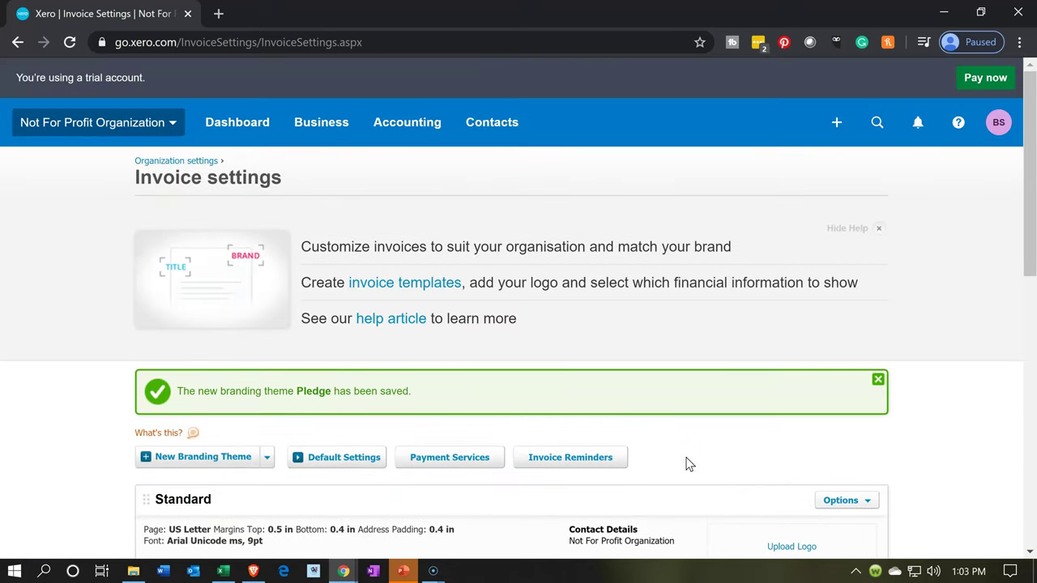
pyautogui.click(836, 127)
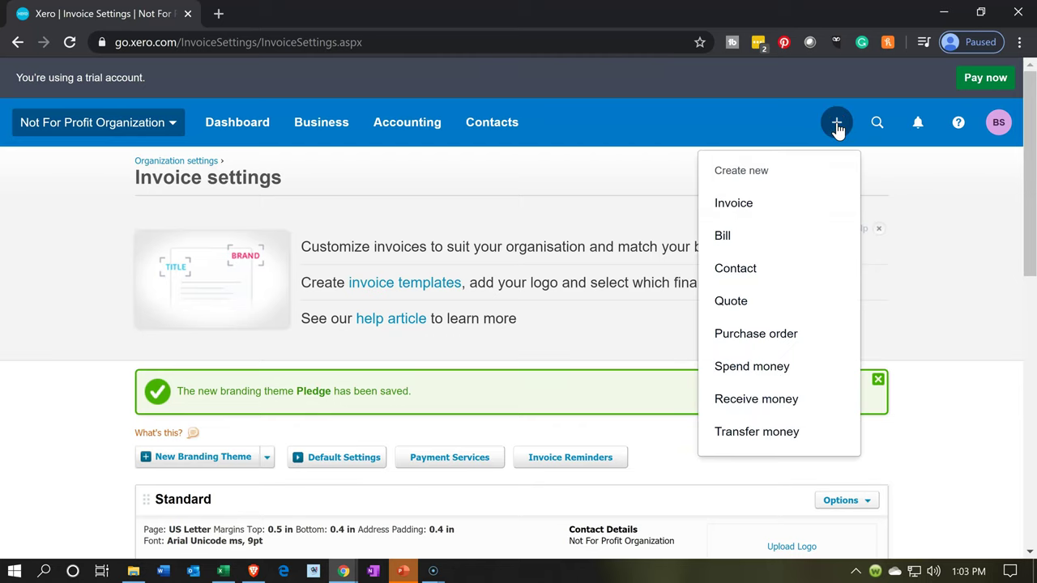
pyautogui.click(751, 206)
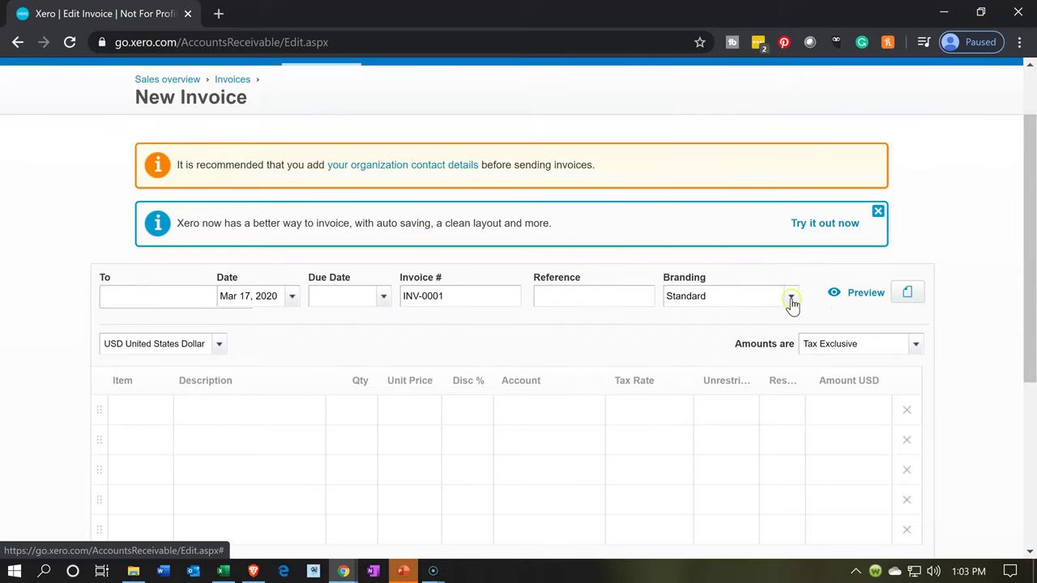
# - Switch the invoice's branding to Pledge, then return to the Dashboard
pyautogui.click(790, 297)
pyautogui.click(720, 354)
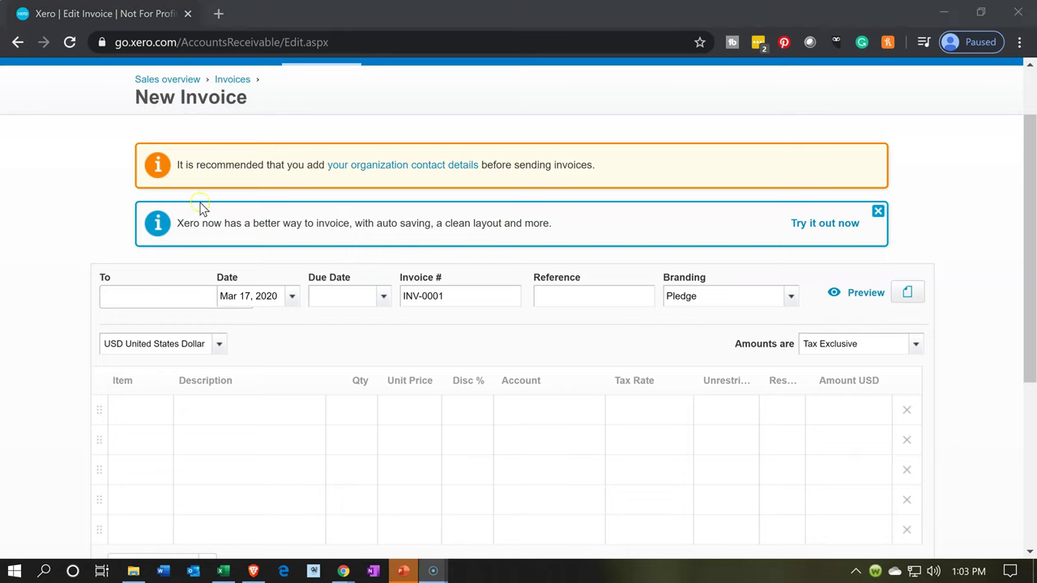
pyautogui.scroll(1, 51, 251)
pyautogui.click(192, 123)
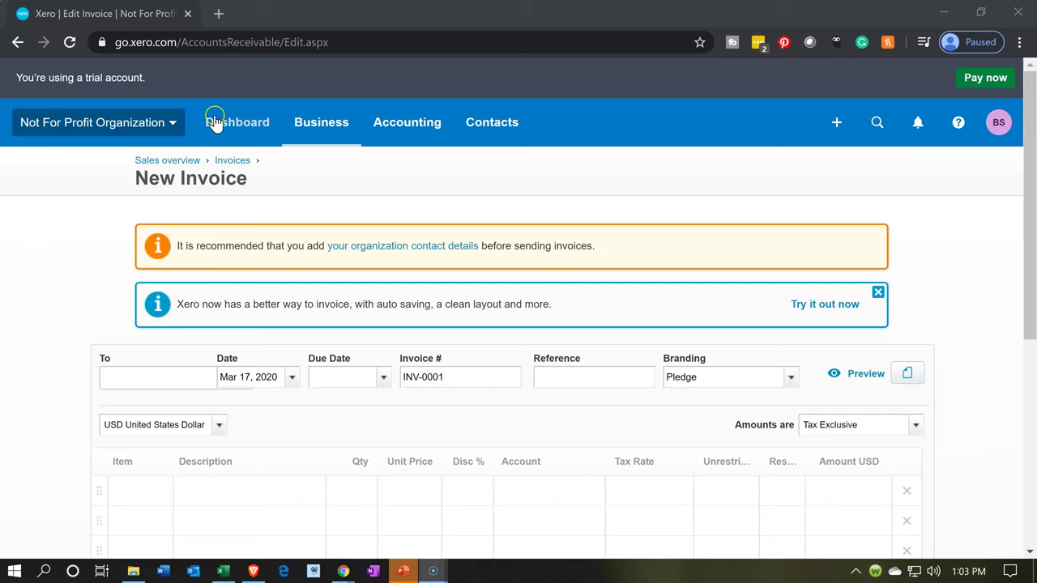
pyautogui.click(215, 122)
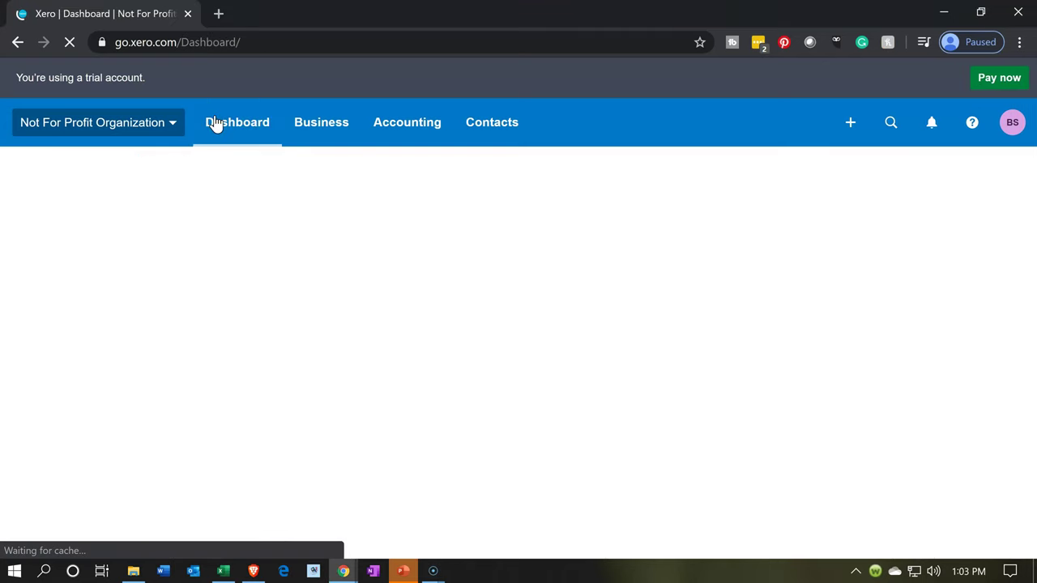
pyautogui.click(220, 312)
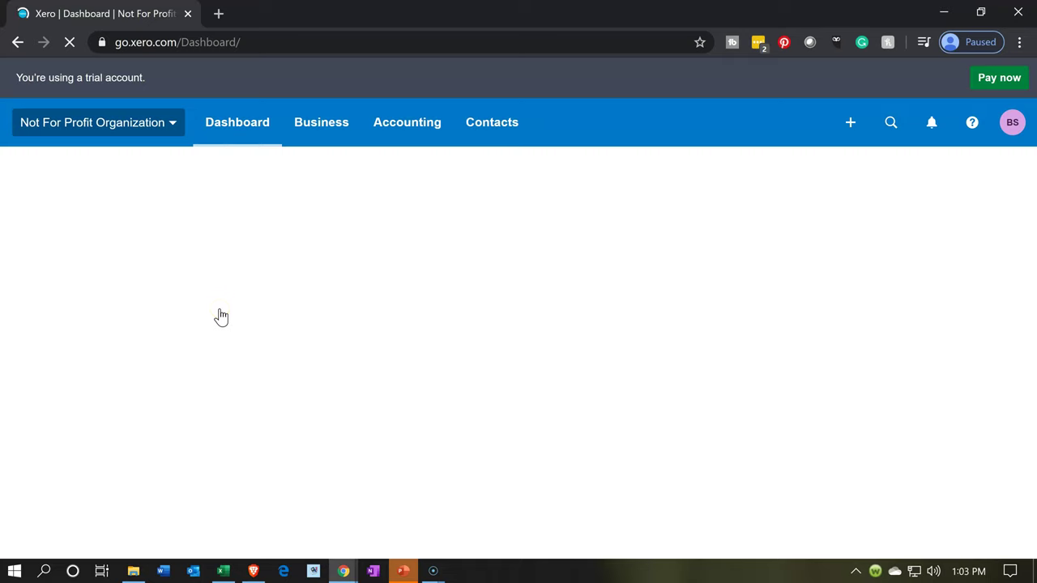